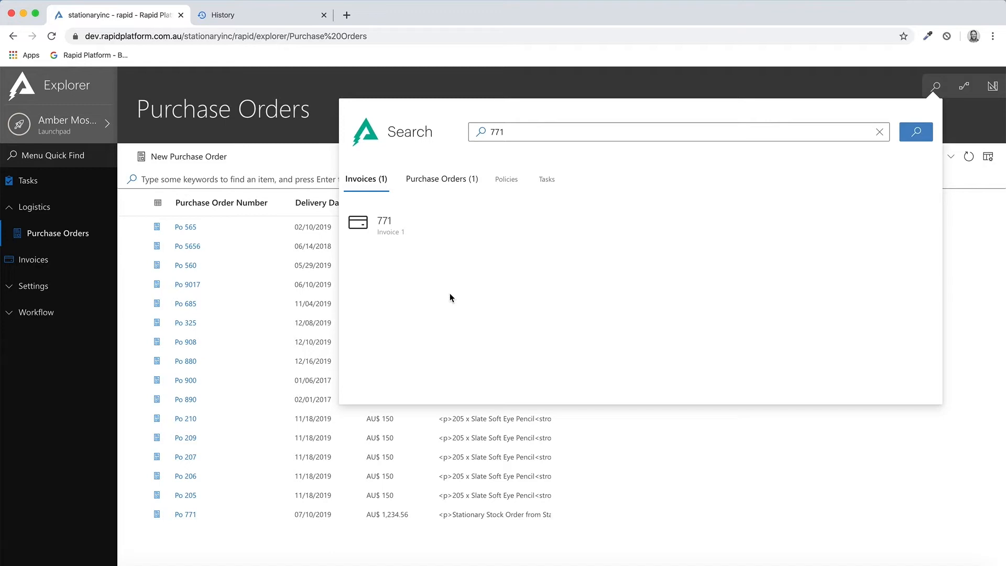
Step: Switch the search results to purchase orders and open the matching purchase order
{"action": "left_click", "coordinate": [461, 181]}
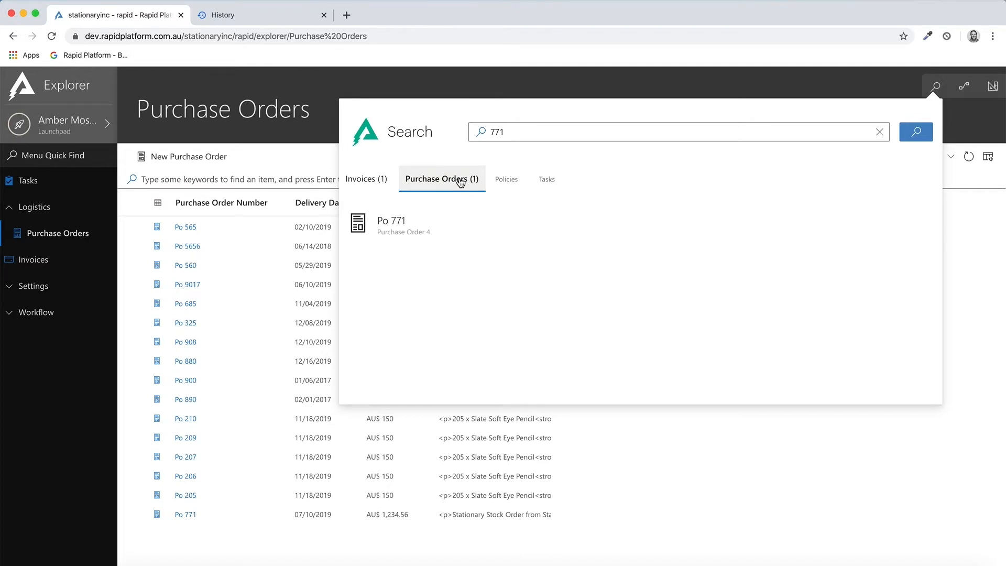
{"action": "left_click", "coordinate": [401, 224]}
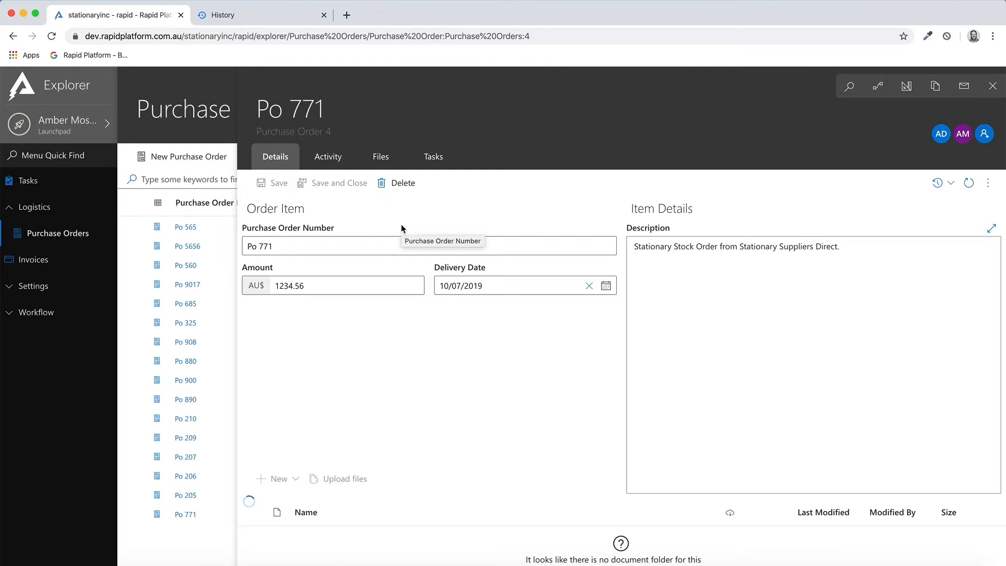
Step: Go to the Invoices list, run a global search for "paid", look through the matching invoices and close the search
{"action": "left_click", "coordinate": [61, 260]}
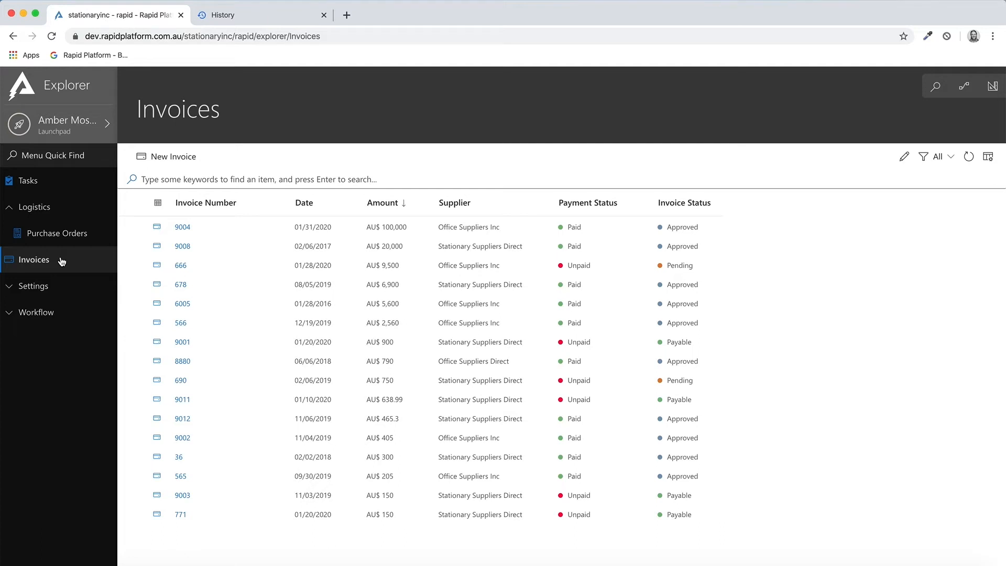
{"action": "left_click", "coordinate": [935, 87]}
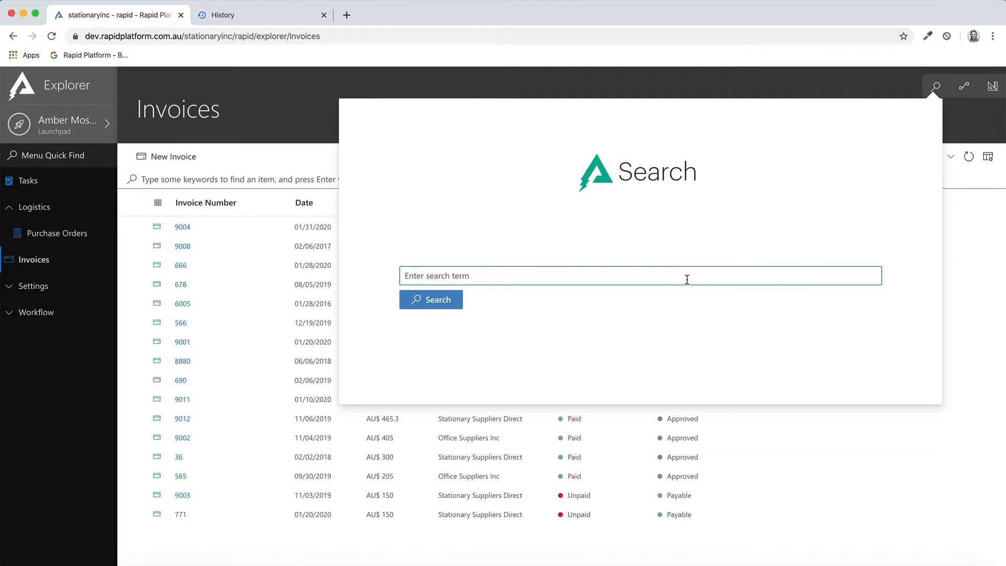
{"action": "type", "text": "paid"}
{"action": "key", "text": "Return"}
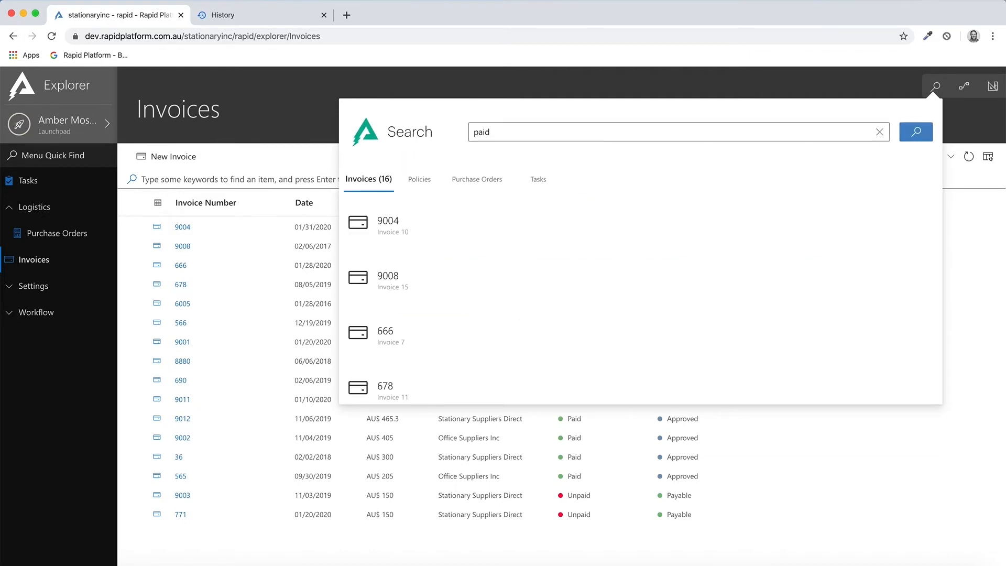
{"action": "scroll", "coordinate": [594, 334], "scroll_direction": "down", "scroll_amount": 6}
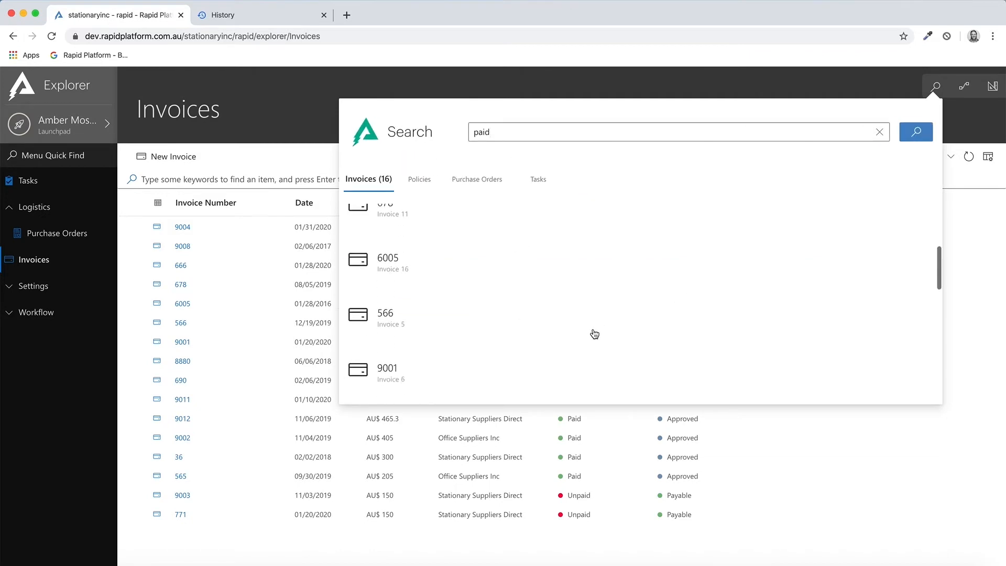
{"action": "left_click", "coordinate": [766, 434]}
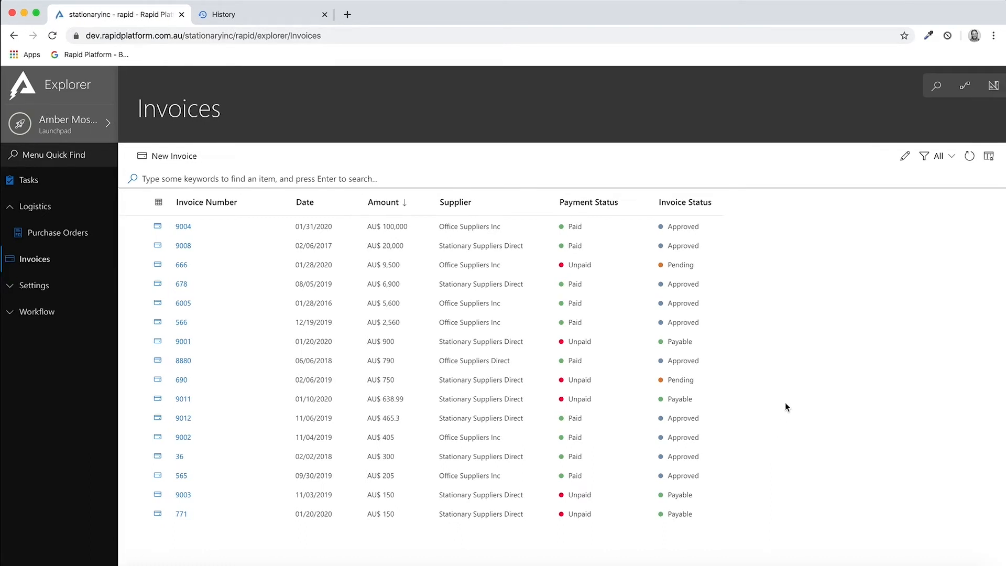
Step: Clone the current Invoices view and title the copy "Payable and Unpaid Invoices"
{"action": "left_click", "coordinate": [924, 157]}
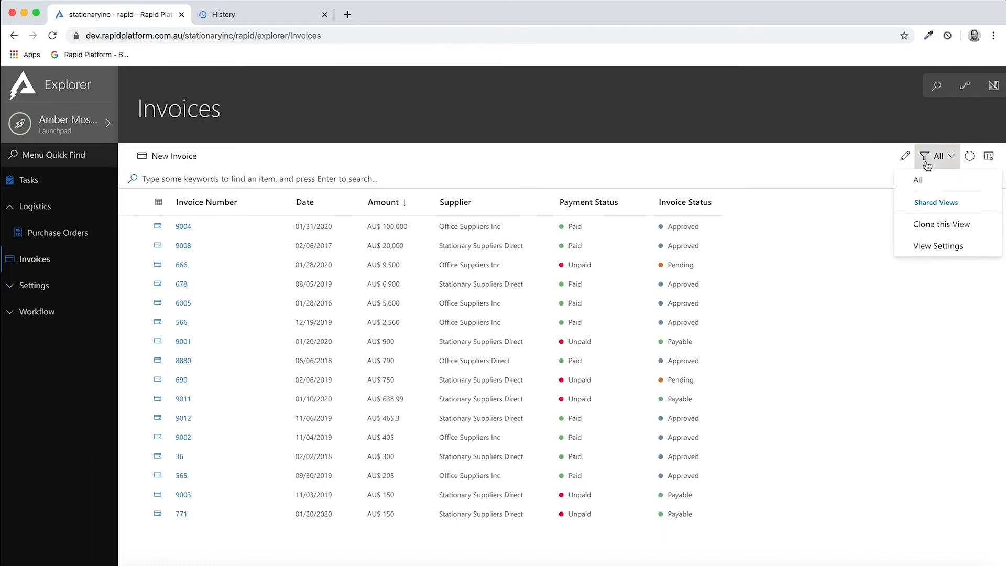
{"action": "left_click", "coordinate": [940, 225]}
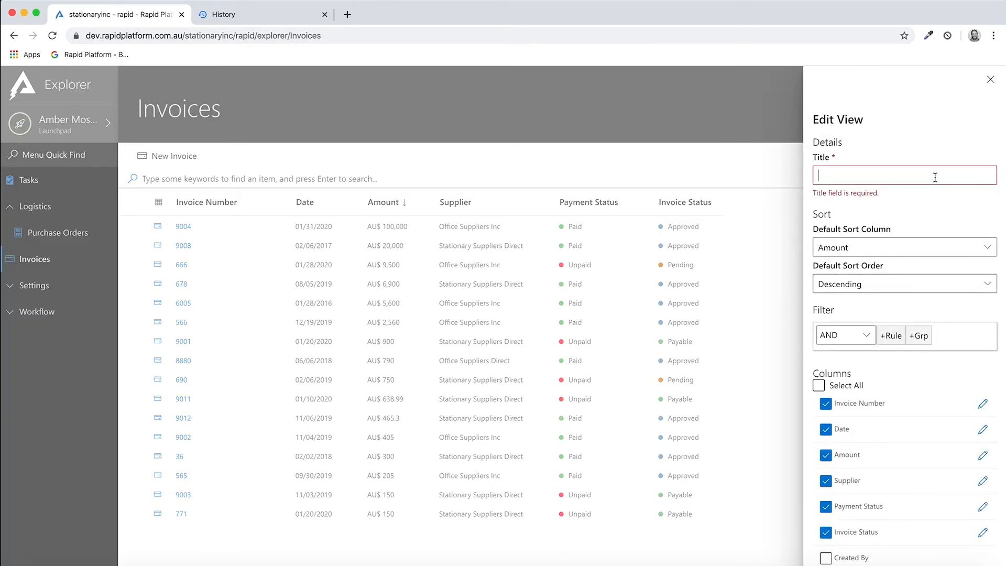
{"action": "type", "text": "Paya"}
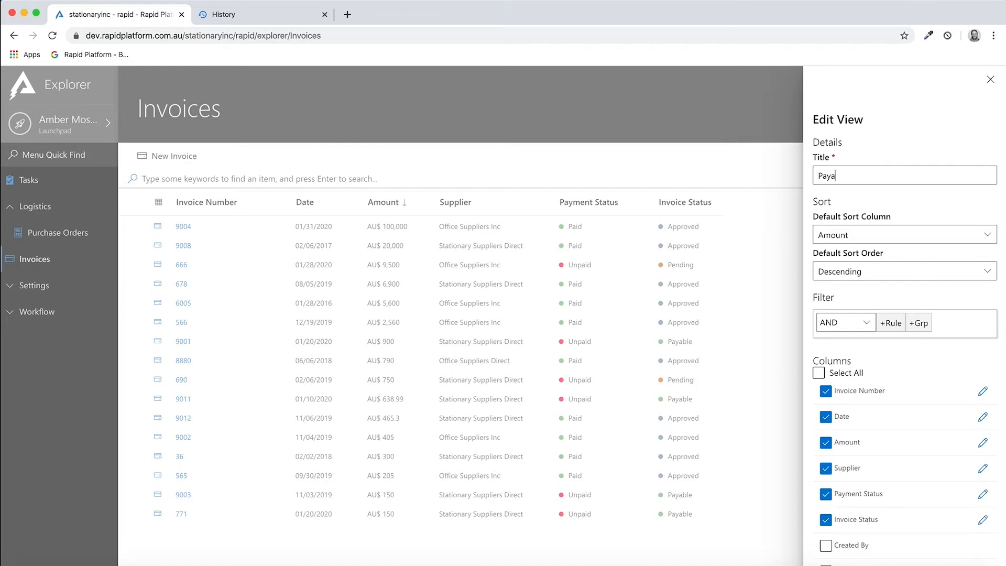
{"action": "type", "text": "ble and Unpaid Invoices"}
Step: Set the new view's default sort to the Date column in Ascending order
{"action": "left_click", "coordinate": [948, 232]}
{"action": "left_click", "coordinate": [985, 236]}
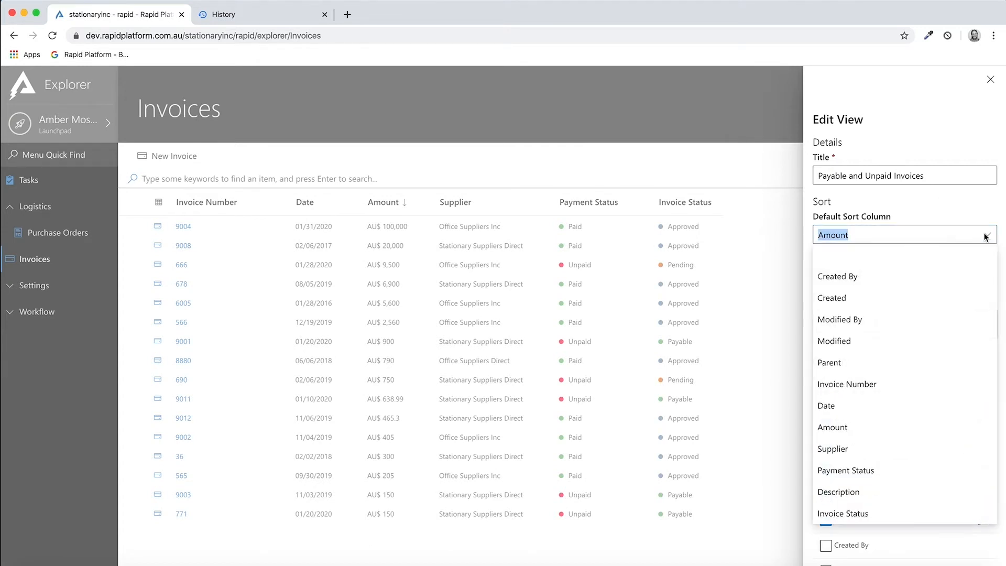
{"action": "left_click", "coordinate": [879, 406]}
{"action": "left_click", "coordinate": [937, 270]}
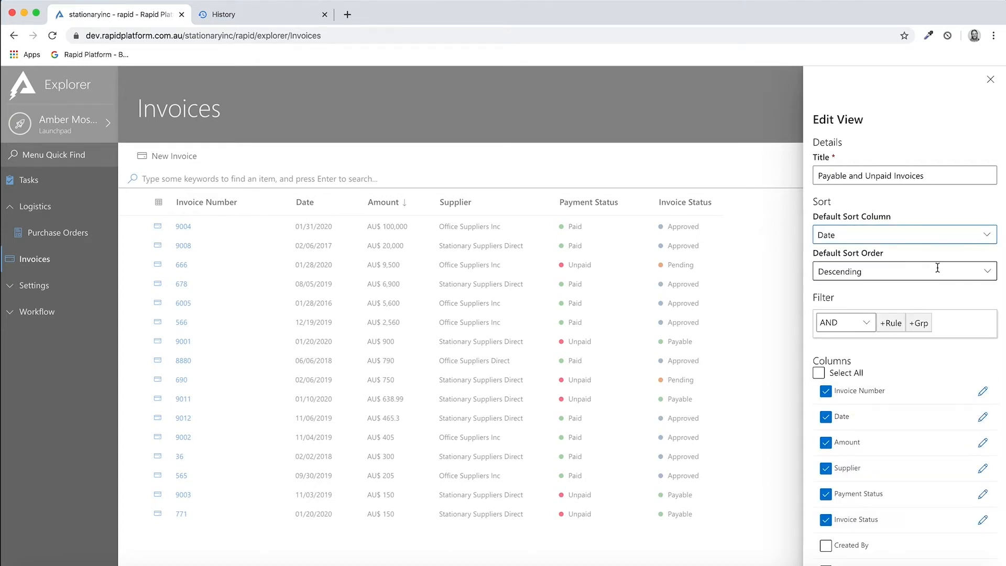
{"action": "left_click", "coordinate": [988, 273]}
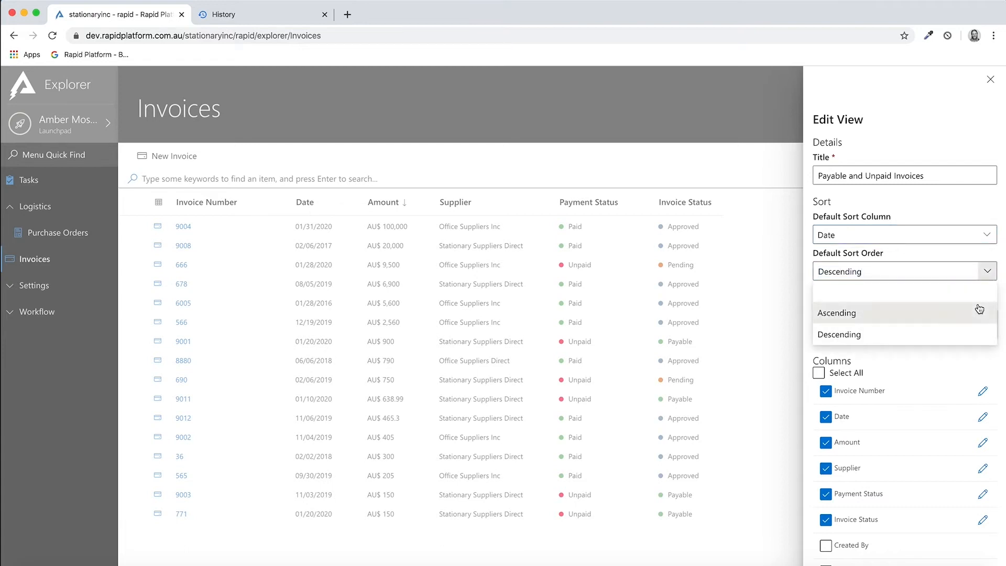
{"action": "left_click", "coordinate": [979, 313]}
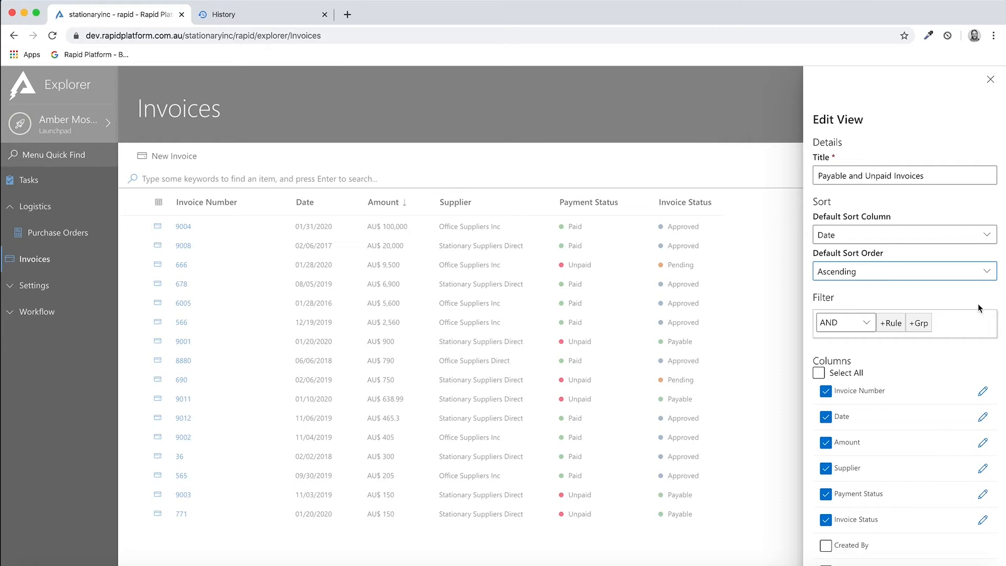
Step: Keep the filter's AND operator and add a rule where Invoice Status = Payable
{"action": "left_click", "coordinate": [865, 322]}
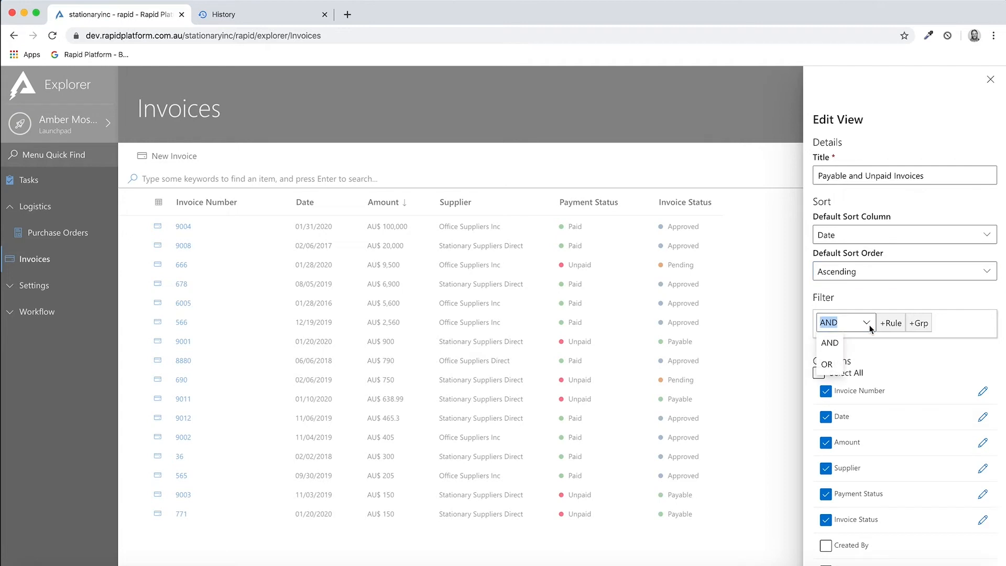
{"action": "left_click", "coordinate": [840, 341]}
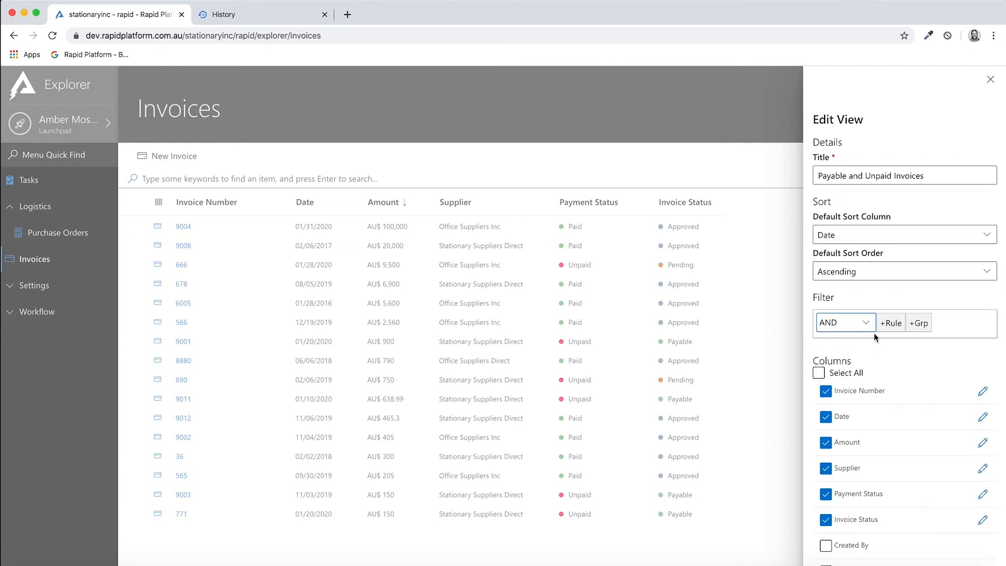
{"action": "left_click", "coordinate": [885, 326]}
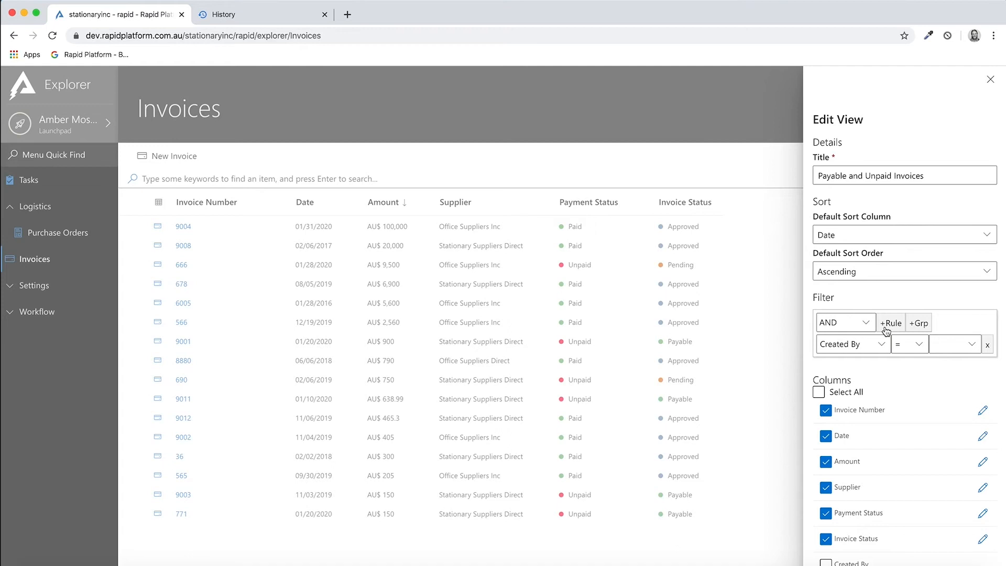
{"action": "left_click", "coordinate": [881, 345]}
{"action": "left_click", "coordinate": [848, 323]}
{"action": "left_click", "coordinate": [971, 343]}
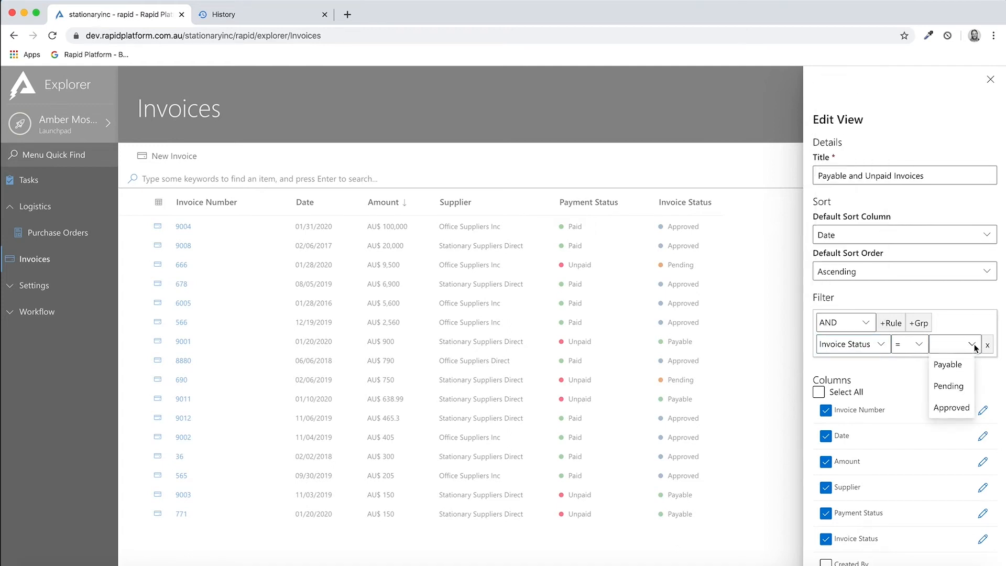
{"action": "left_click", "coordinate": [964, 365]}
Step: Add a second filter rule where Payment Status != Paid
{"action": "left_click", "coordinate": [890, 322]}
{"action": "left_click", "coordinate": [848, 363]}
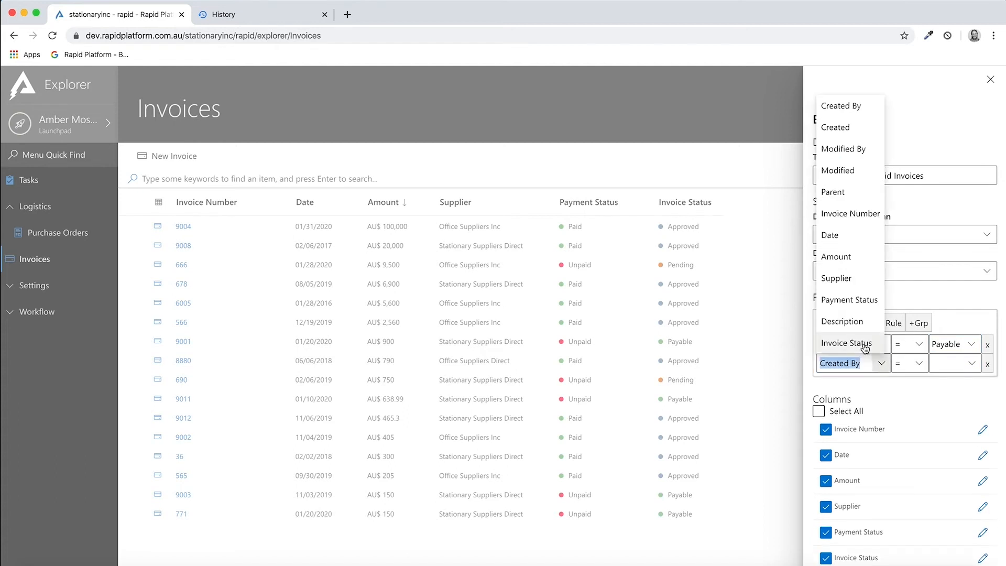
{"action": "left_click", "coordinate": [848, 299]}
{"action": "left_click", "coordinate": [911, 363]}
{"action": "left_click", "coordinate": [919, 411]}
{"action": "left_click", "coordinate": [973, 366]}
{"action": "left_click", "coordinate": [949, 384]}
Step: Move the Invoice Status column ahead of Payment Status and save the view
{"action": "scroll", "coordinate": [961, 386], "scroll_direction": "down", "scroll_amount": 4}
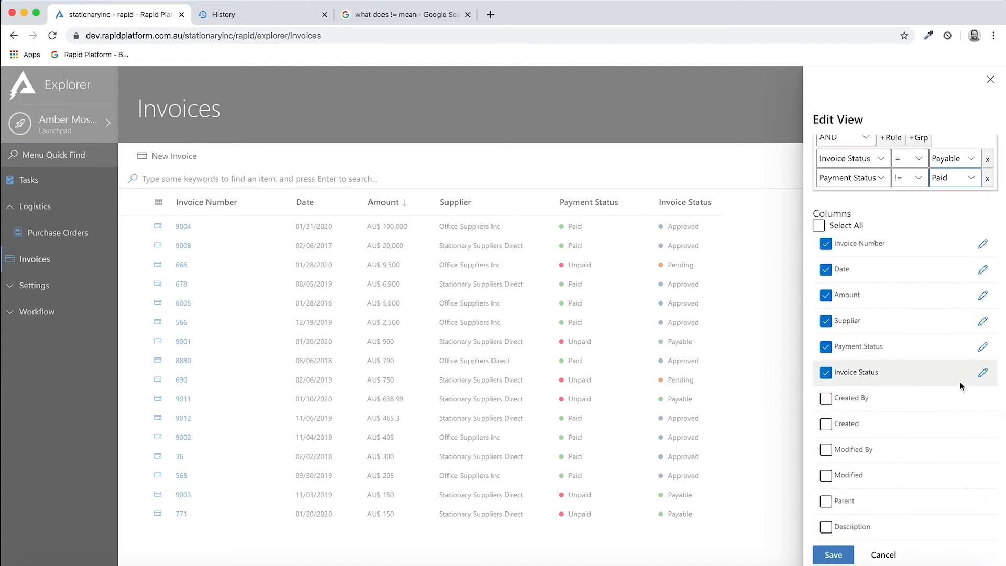
{"action": "left_click", "coordinate": [828, 374]}
{"action": "left_click", "coordinate": [826, 374]}
{"action": "mouse_move", "coordinate": [850, 372]}
{"action": "left_mouse_down"}
{"action": "mouse_move", "coordinate": [847, 315]}
{"action": "mouse_move", "coordinate": [858, 357]}
{"action": "left_mouse_up"}
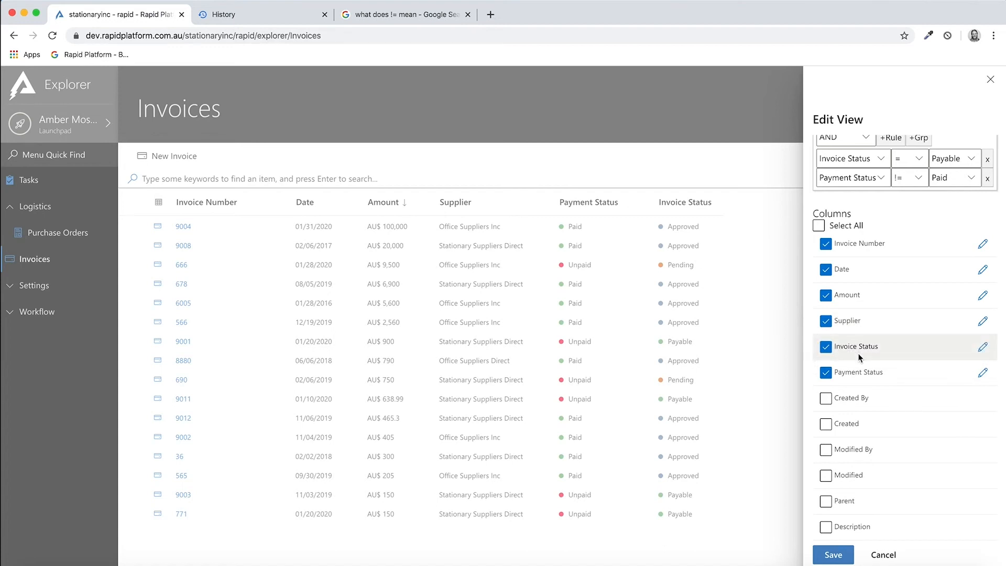
{"action": "left_click", "coordinate": [834, 554]}
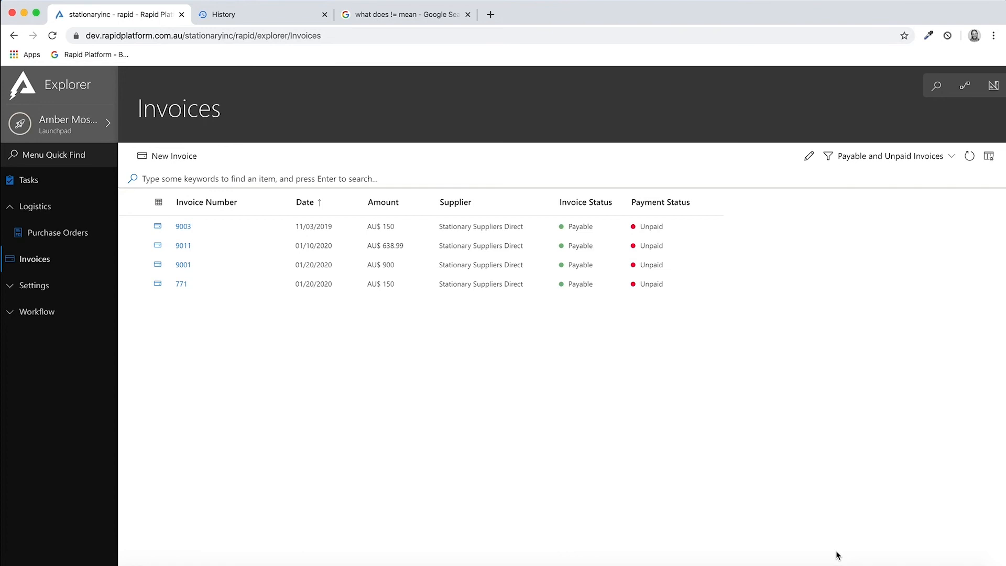
Step: In the Purchase Orders list, open the first AU$ 150 order with delivery date 11/18/2019 and show its linked items
{"action": "left_click", "coordinate": [74, 239]}
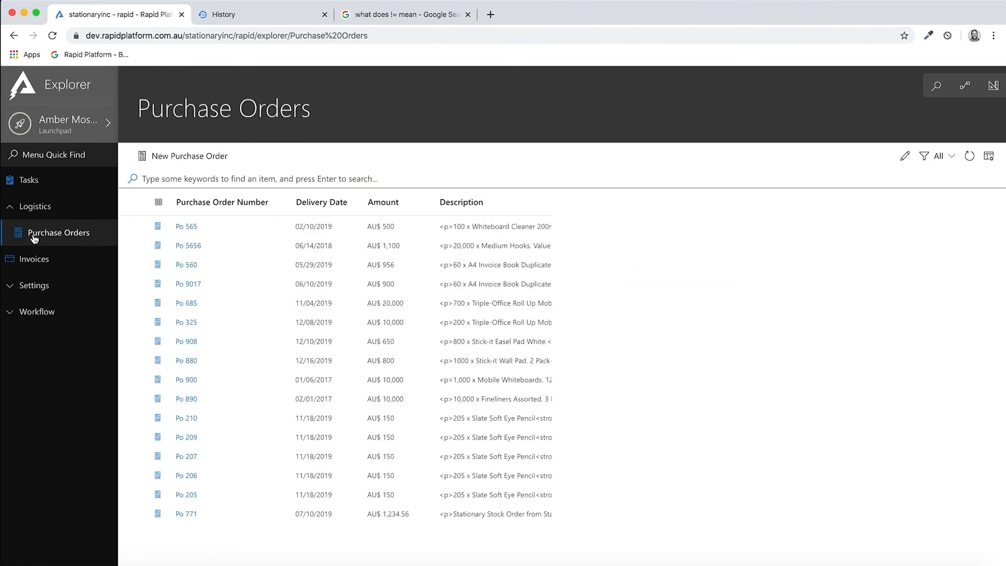
{"action": "left_click", "coordinate": [181, 419]}
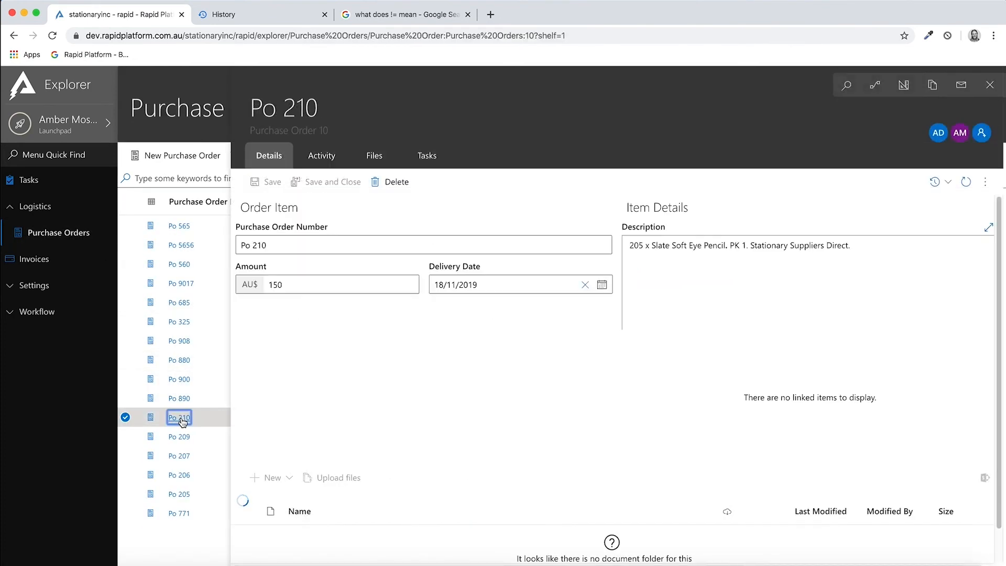
{"action": "left_click", "coordinate": [980, 183]}
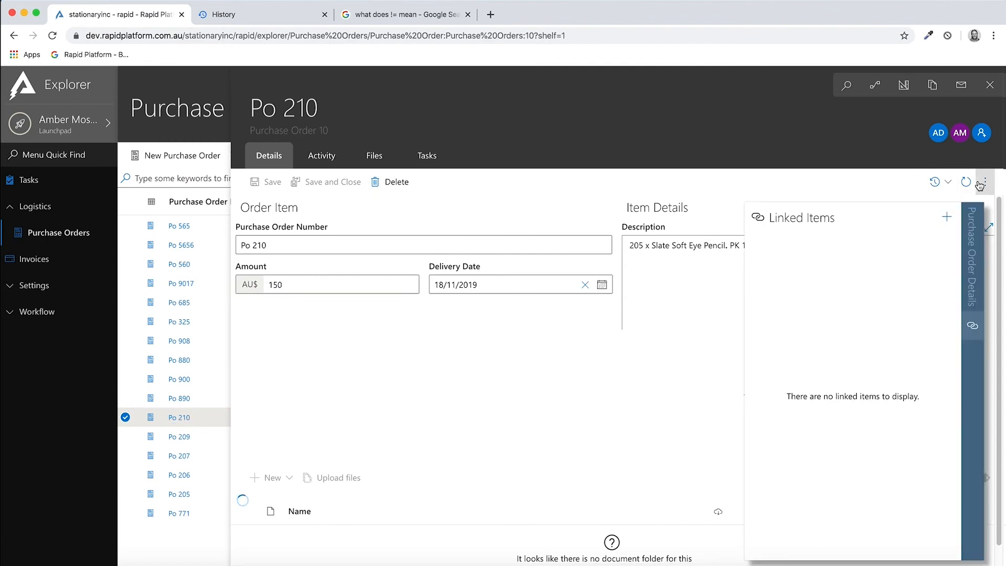
Step: Search for invoice 9004, link it to the open purchase order and save the order
{"action": "left_click", "coordinate": [952, 222]}
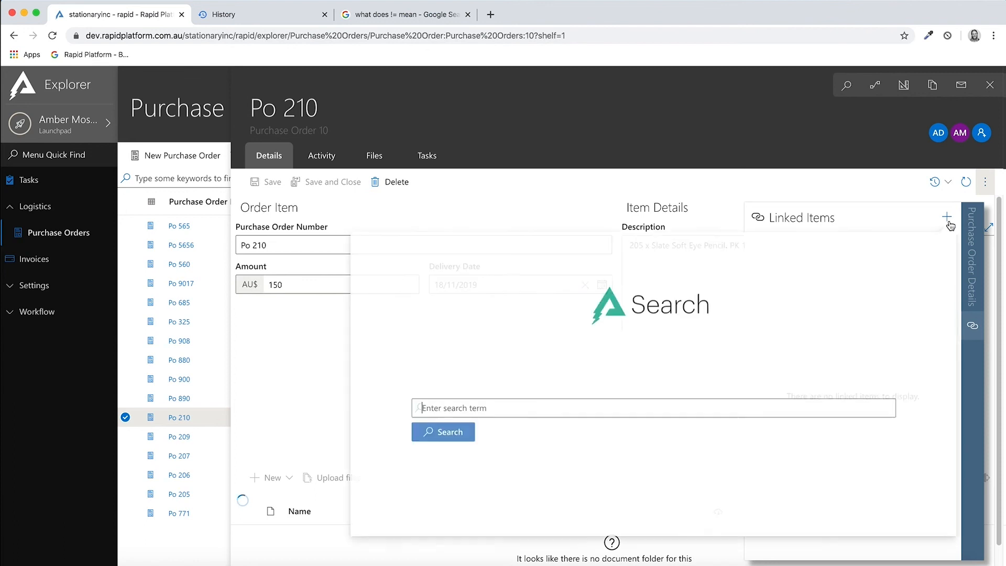
{"action": "type", "text": "9004"}
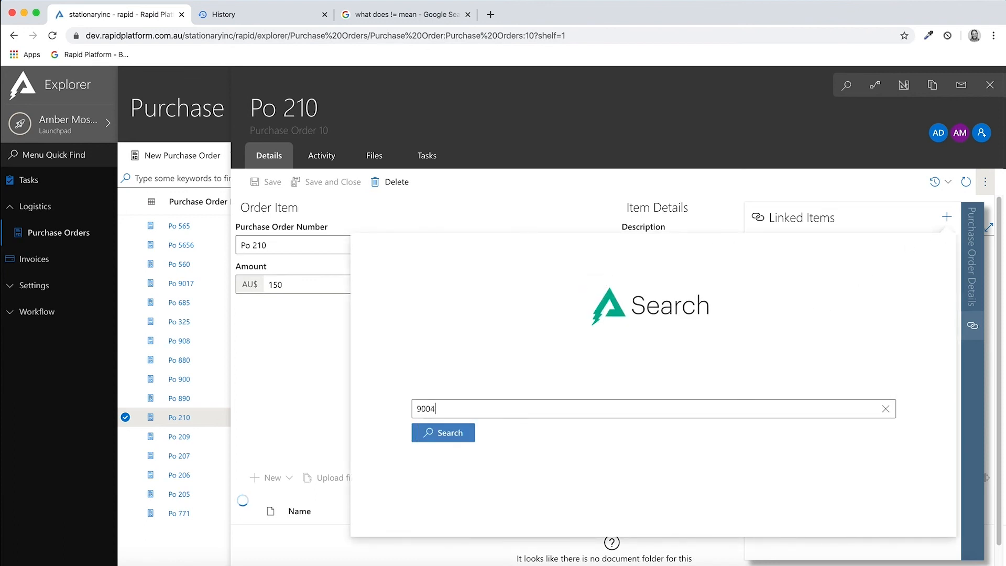
{"action": "left_click", "coordinate": [463, 433]}
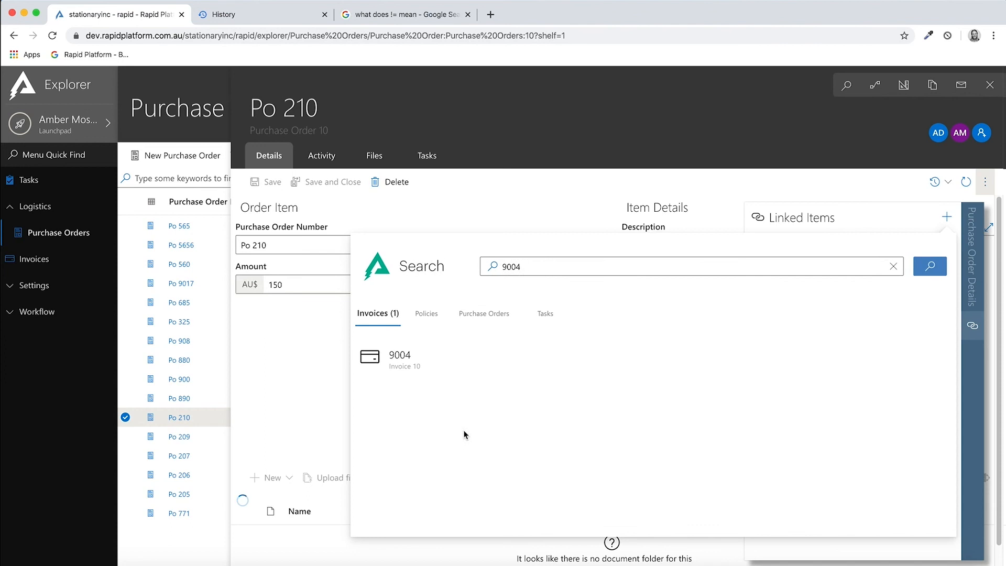
{"action": "left_click", "coordinate": [405, 369]}
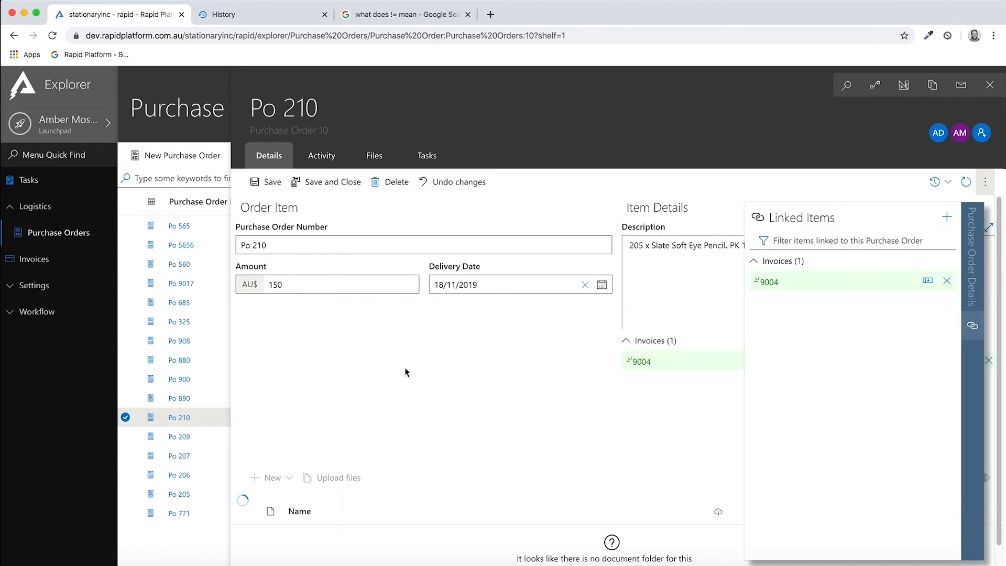
{"action": "left_click", "coordinate": [264, 183]}
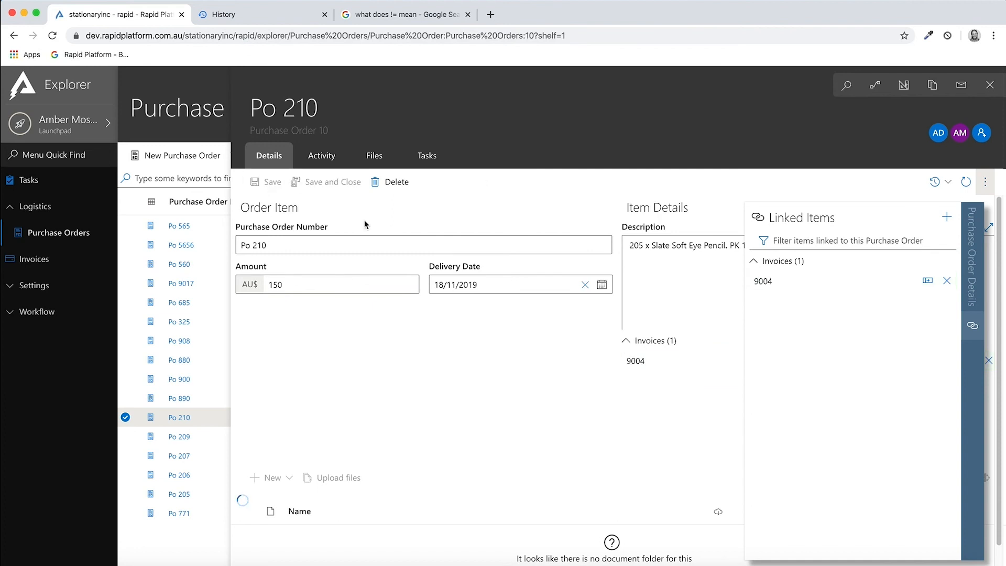
Step: Hide the purchase order's Linked Items pane and open linked invoice 9004 from the order's details
{"action": "left_click", "coordinate": [979, 192]}
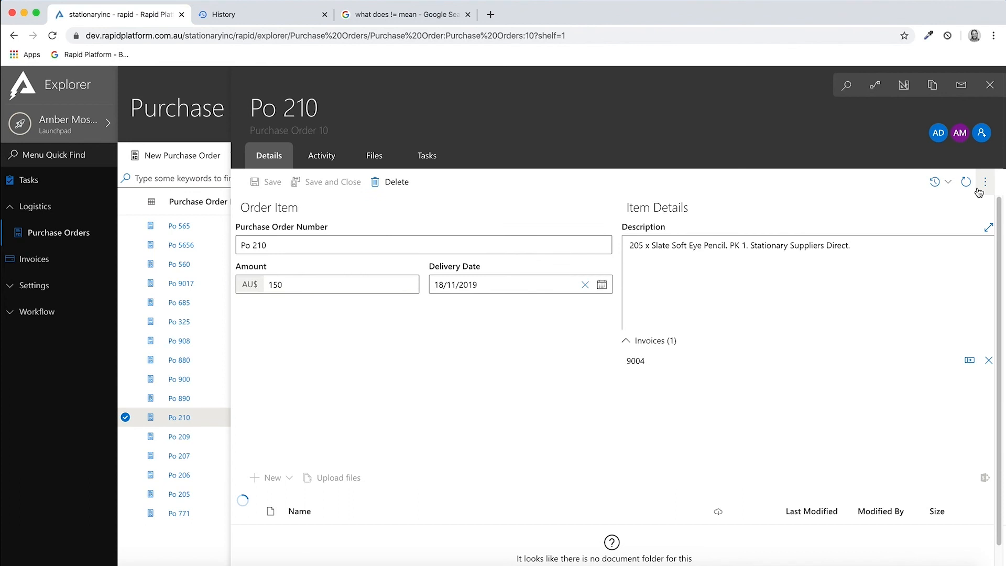
{"action": "left_click", "coordinate": [969, 360]}
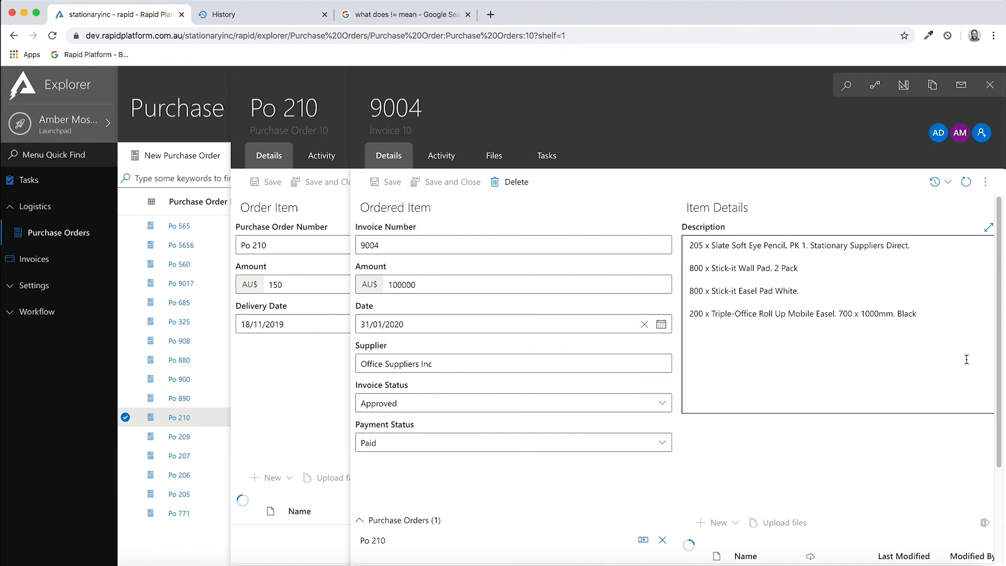